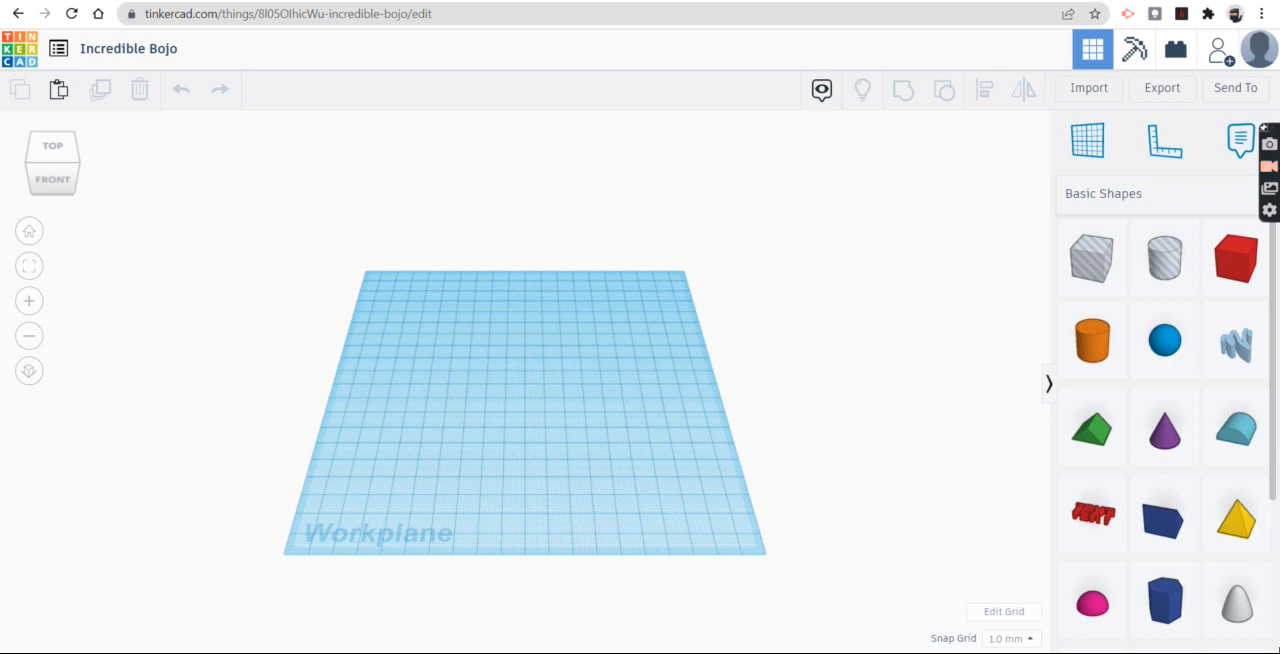
# Step: Place a solid box on the workplane and stretch it into a wide block about 42 mm deep
pyautogui.moveTo(1219, 270); pyautogui.dragTo(526, 385)
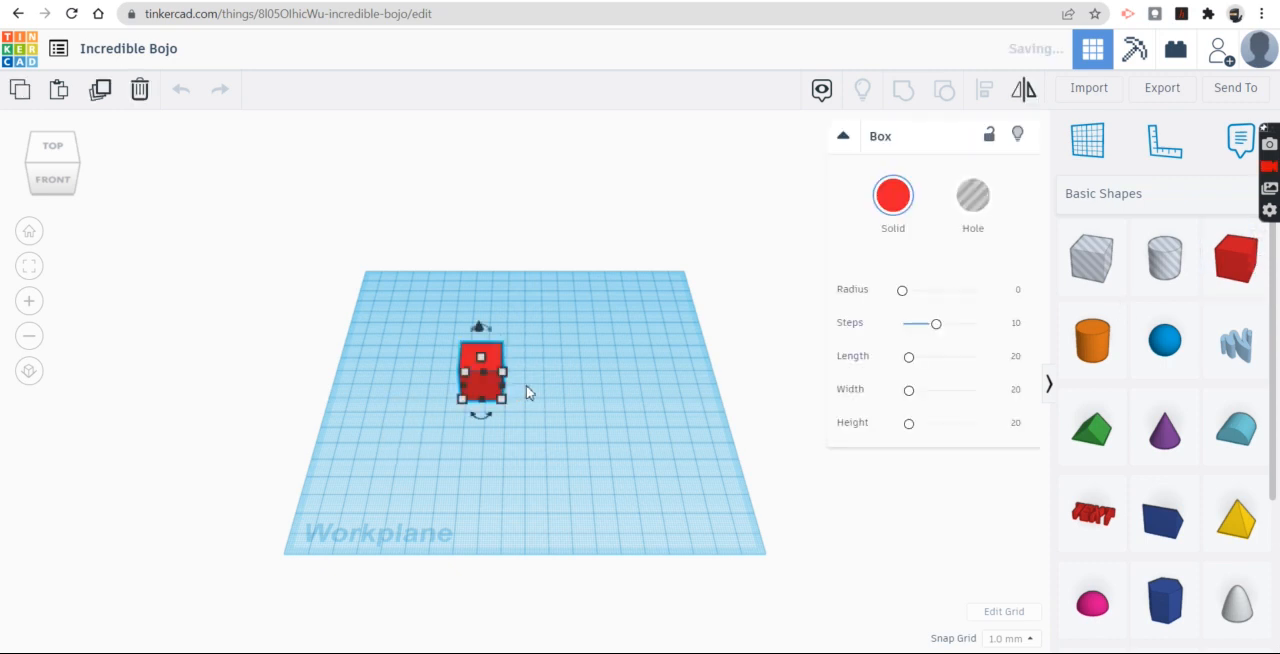
pyautogui.click(557, 435)
pyautogui.moveTo(562, 440); pyautogui.dragTo(455, 366, button='right')
pyautogui.scroll(5, 555, 386)
pyautogui.click(455, 366)
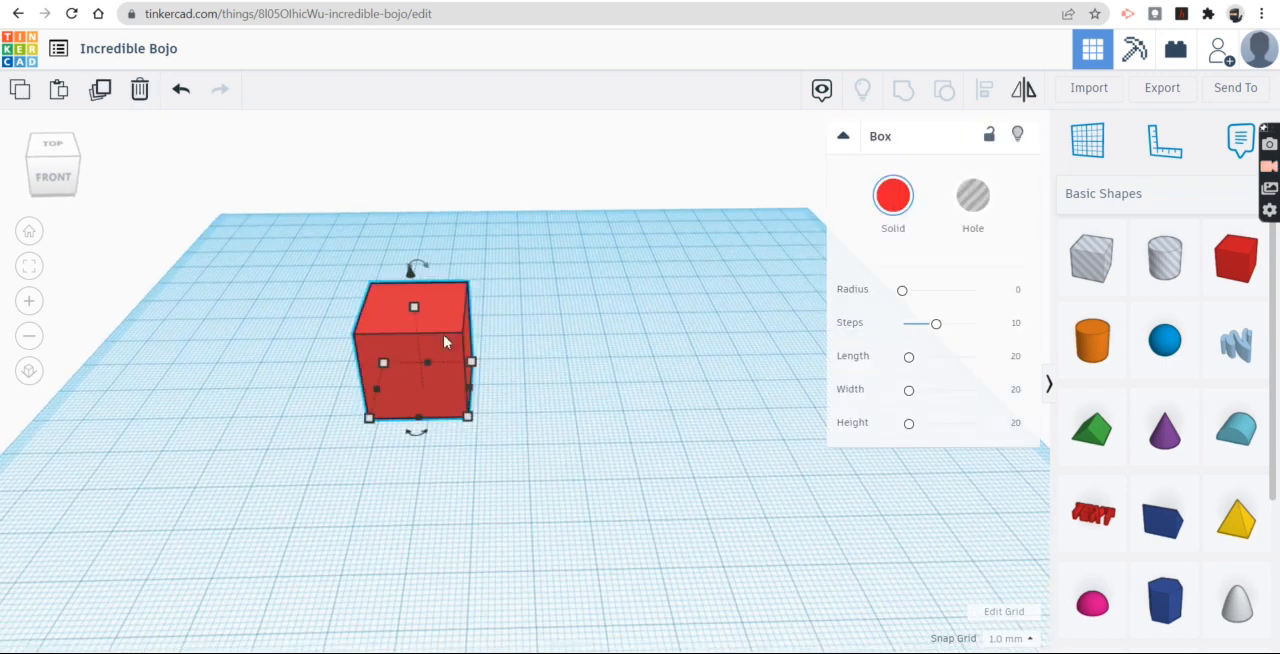
pyautogui.moveTo(470, 388); pyautogui.dragTo(765, 385)
pyautogui.moveTo(572, 304); pyautogui.dragTo(568, 279)
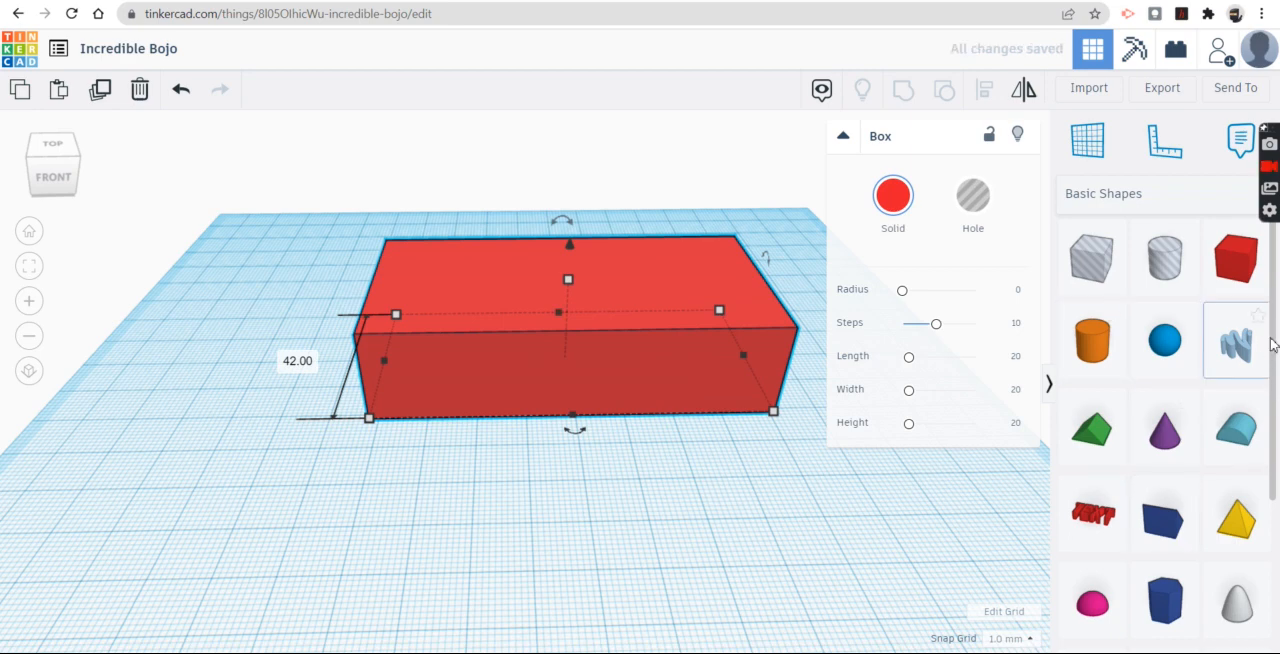
# Step: Add a text shape in front of the red block and set its text to "hello"
pyautogui.scroll(-3, 1210, 440)
pyautogui.moveTo(1093, 321); pyautogui.dragTo(584, 528)
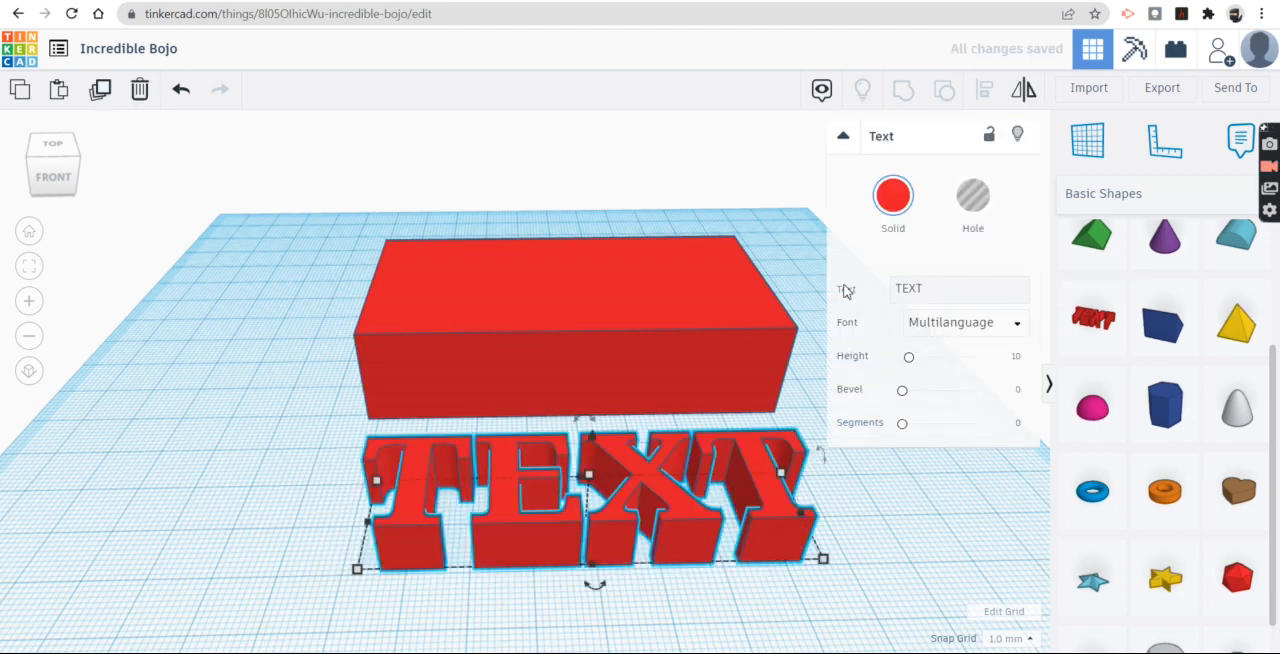
pyautogui.moveTo(948, 299); pyautogui.dragTo(888, 299)
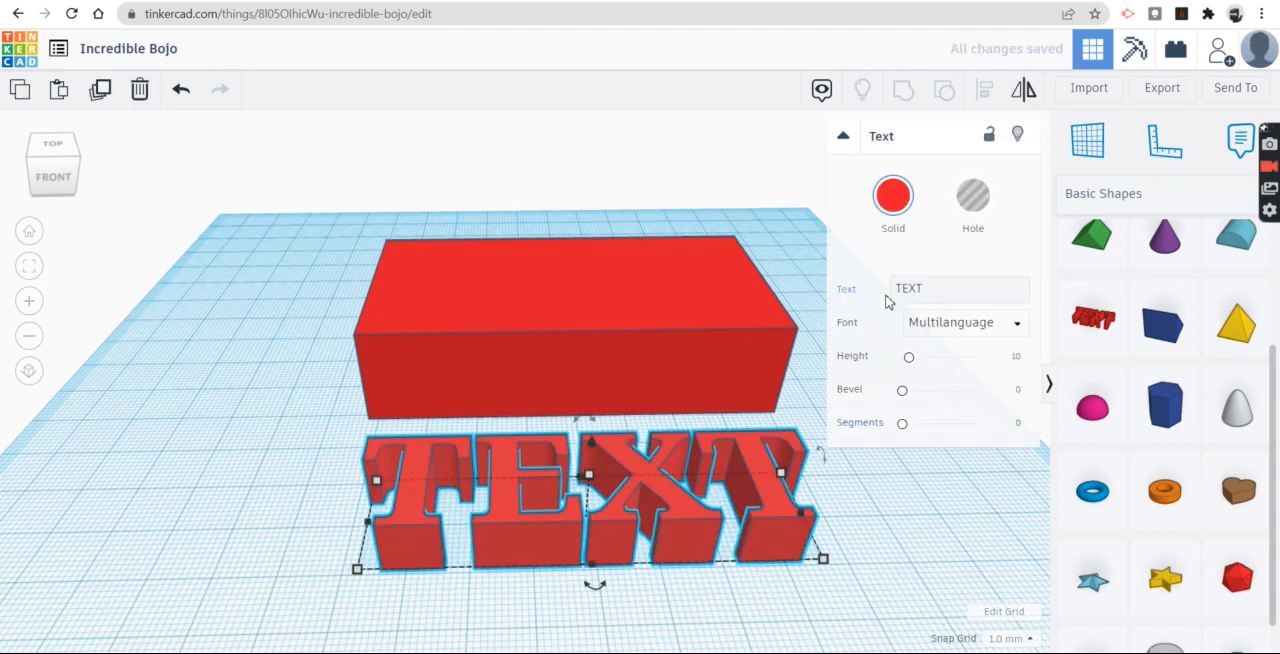
pyautogui.doubleClick(915, 290)
pyautogui.write('hello')
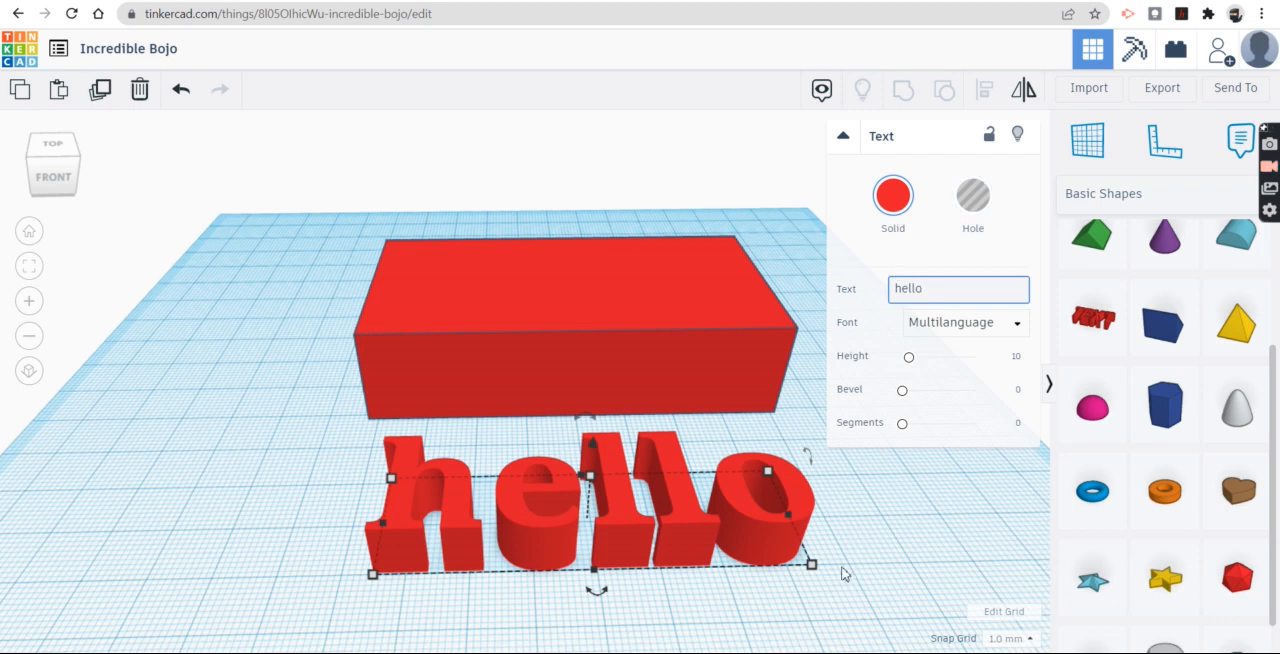
# Step: Shrink the "hello" text to about 49 by 15 mm and shift it about 9 mm along the block's front
pyautogui.moveTo(813, 567)
pyautogui.moveTo(813, 567); pyautogui.dragTo(677, 537)
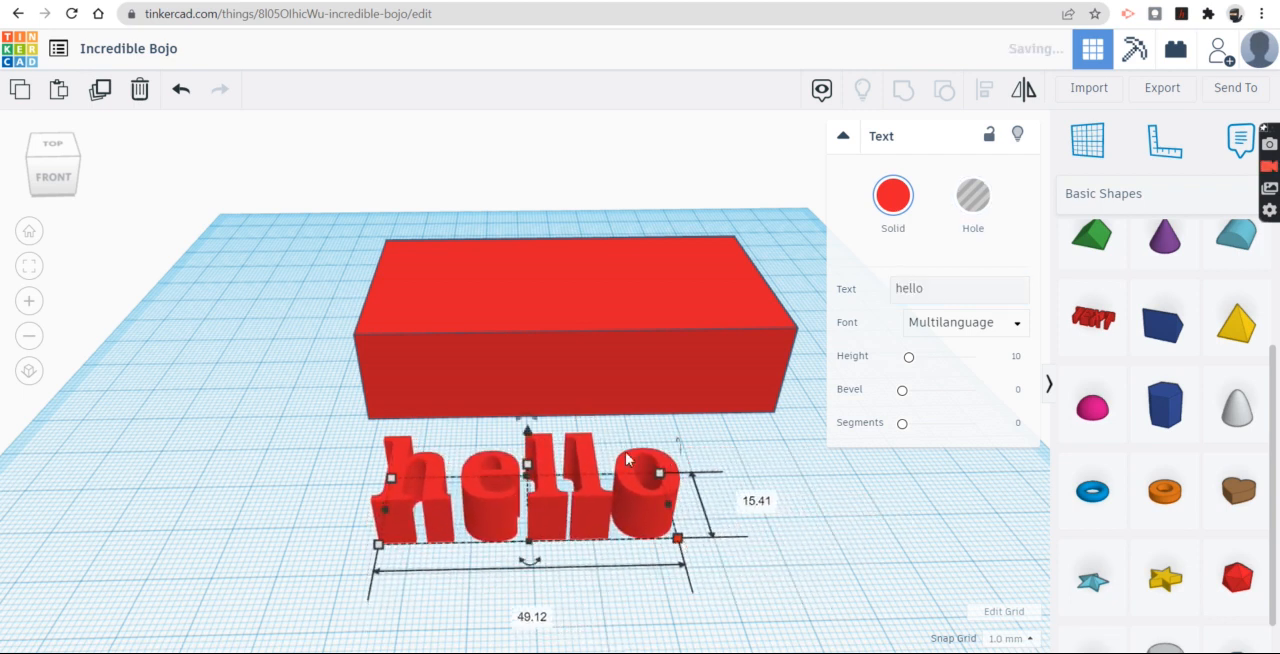
pyautogui.moveTo(648, 484); pyautogui.dragTo(703, 486)
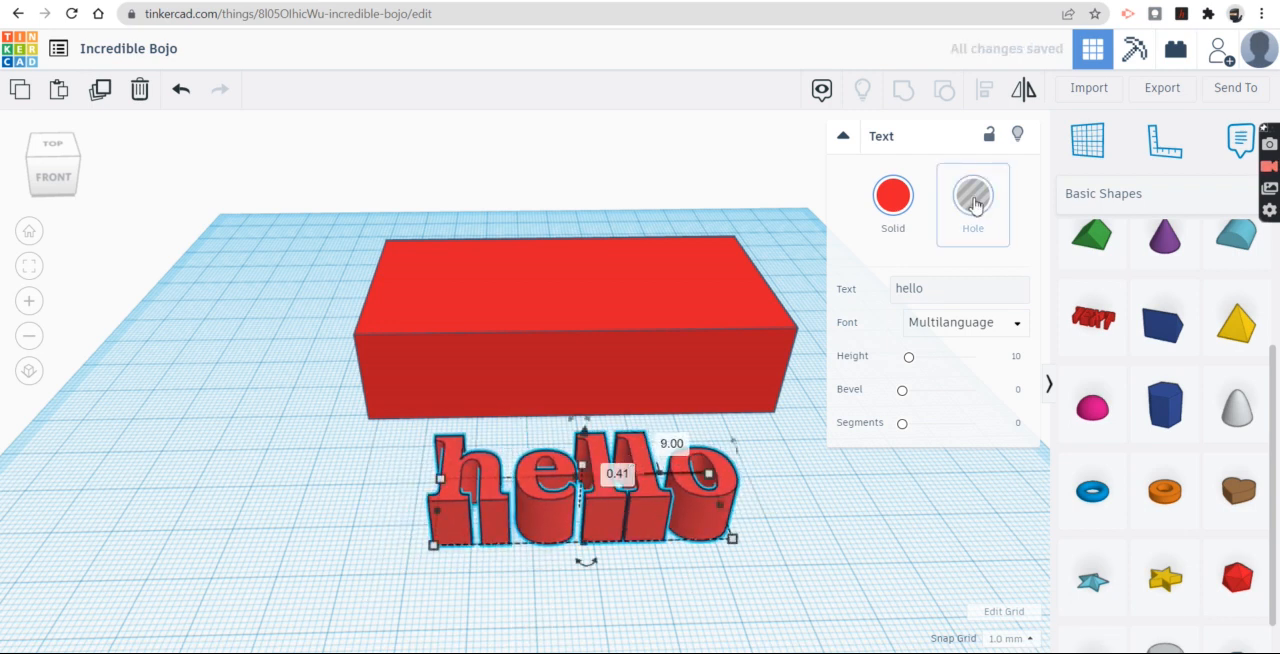
# Step: Turn the "hello" text into a hole and rotate it upright so that it faces forward
pyautogui.click(973, 200)
pyautogui.moveTo(806, 514); pyautogui.dragTo(551, 546, button='right')
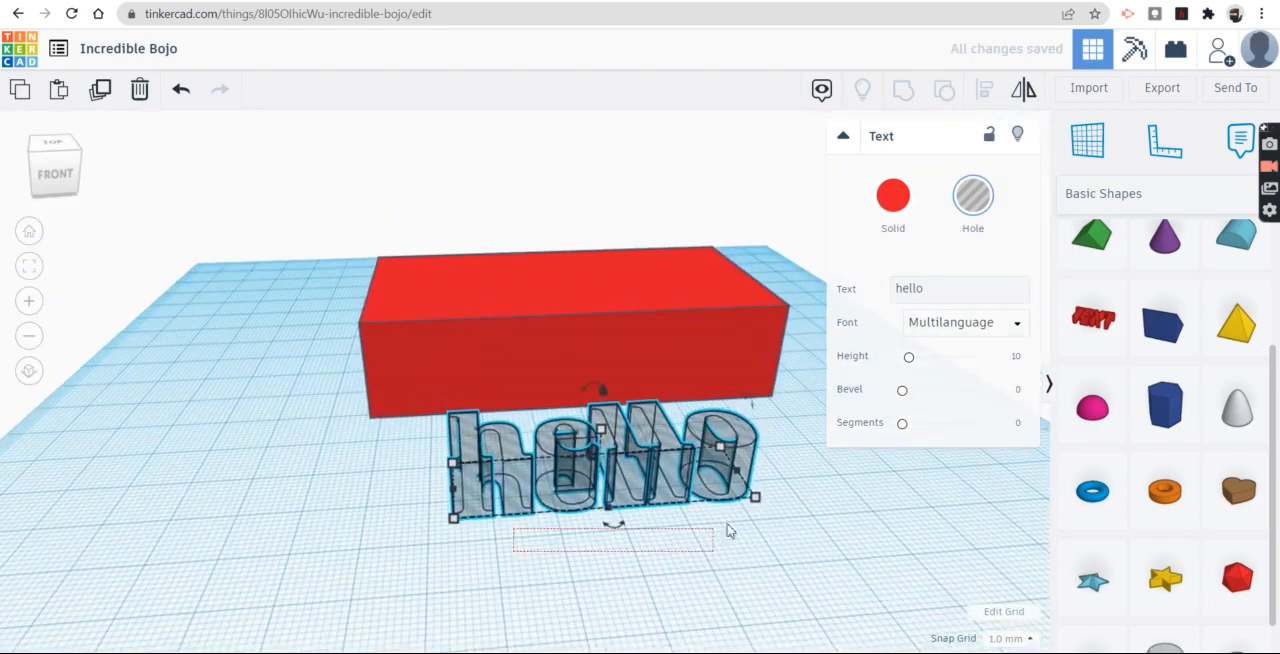
pyautogui.click(436, 573)
pyautogui.moveTo(409, 548); pyautogui.dragTo(716, 392, button='right')
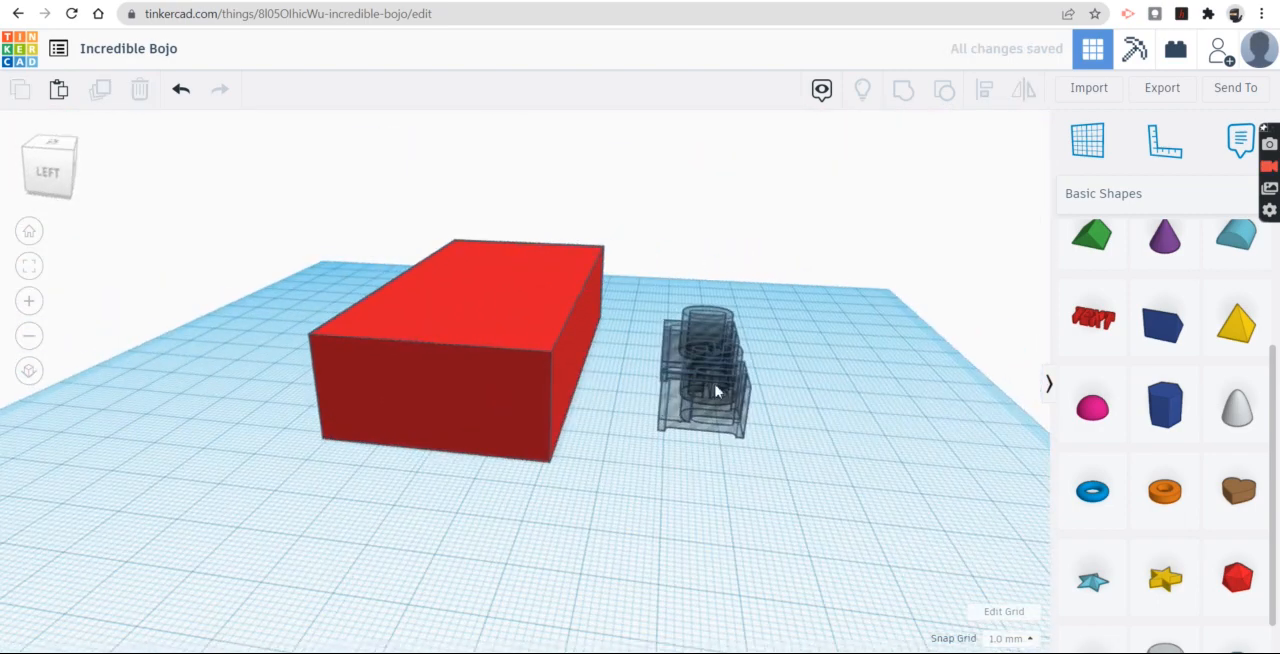
pyautogui.click(706, 371)
pyautogui.moveTo(703, 296); pyautogui.dragTo(763, 338)
pyautogui.click(760, 512)
pyautogui.scroll(3, 780, 496)
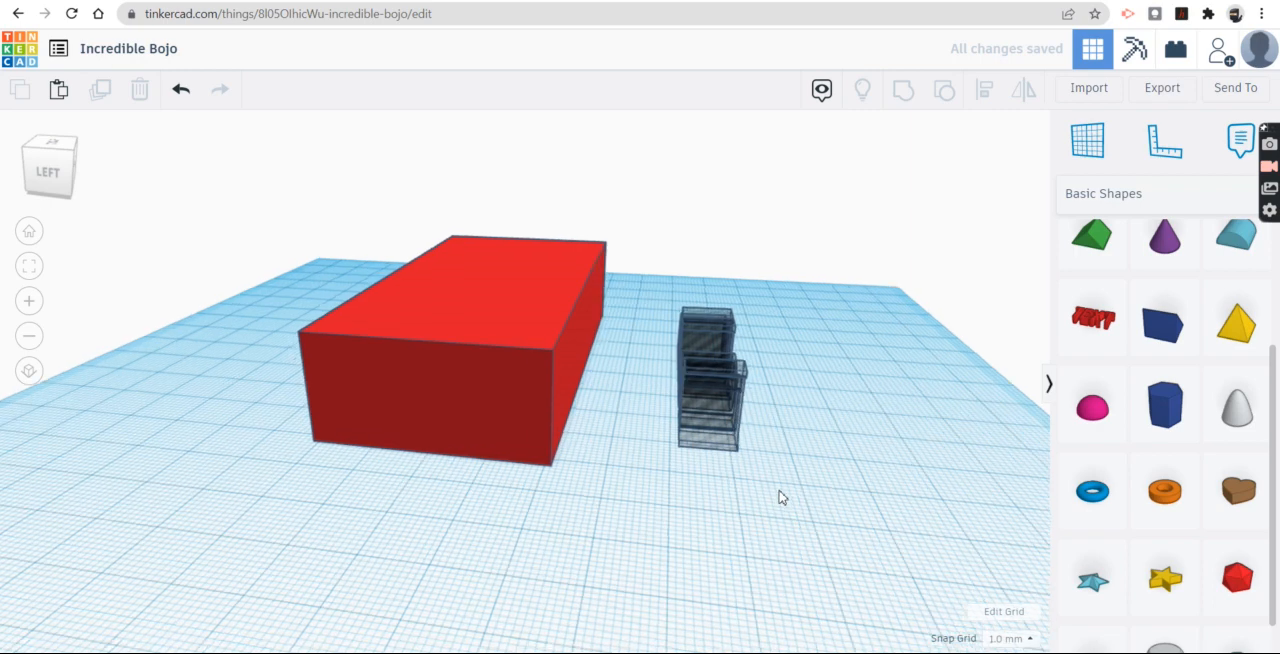
# Step: Move the "hello" hole text into the block's front face and adjust its height there
pyautogui.moveTo(712, 376); pyautogui.dragTo(602, 364)
pyautogui.moveTo(584, 264); pyautogui.dragTo(584, 250)
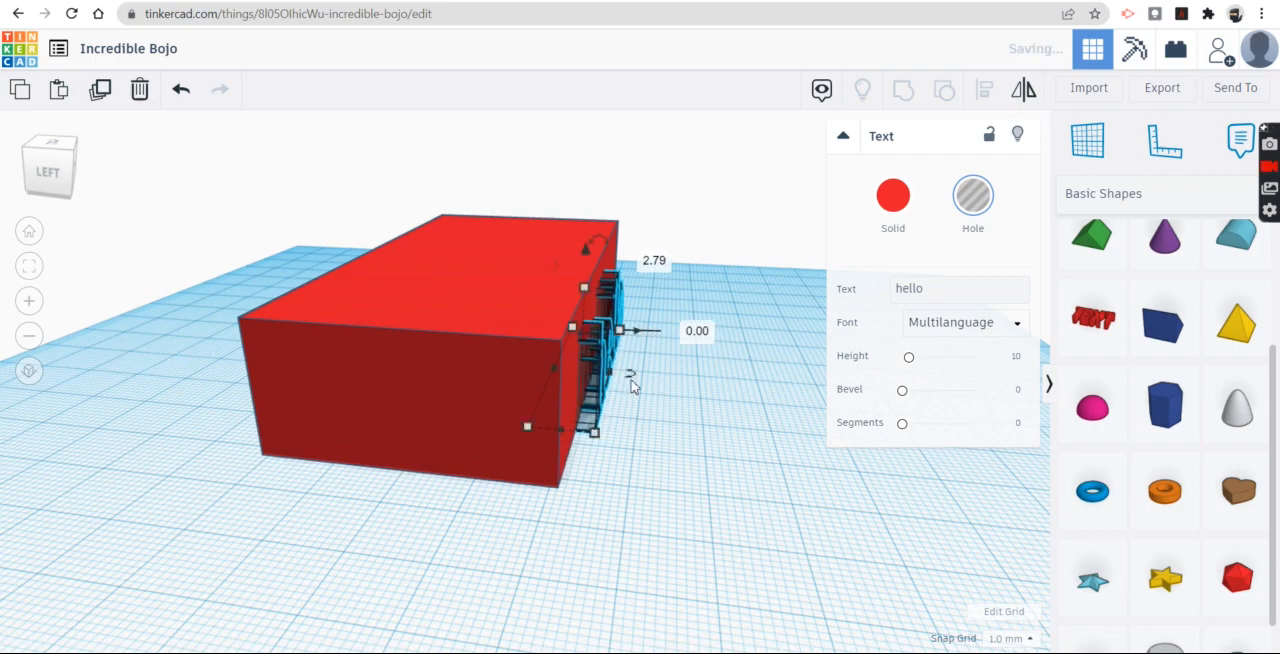
pyautogui.moveTo(768, 461); pyautogui.dragTo(604, 390, button='right')
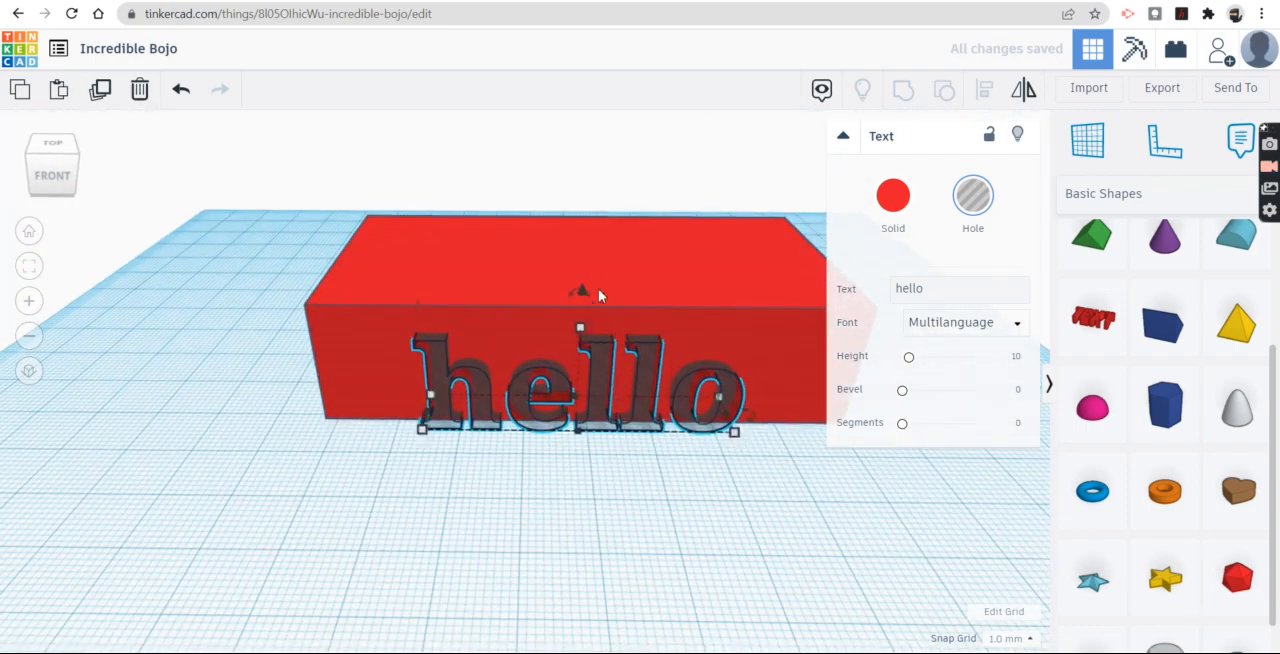
pyautogui.moveTo(580, 294)
pyautogui.mouseDown()
pyautogui.moveTo(580, 283)
pyautogui.moveTo(572, 301)
pyautogui.mouseUp()
pyautogui.scroll(5, 600, 470)
pyautogui.moveTo(504, 491); pyautogui.dragTo(429, 443, button='right')
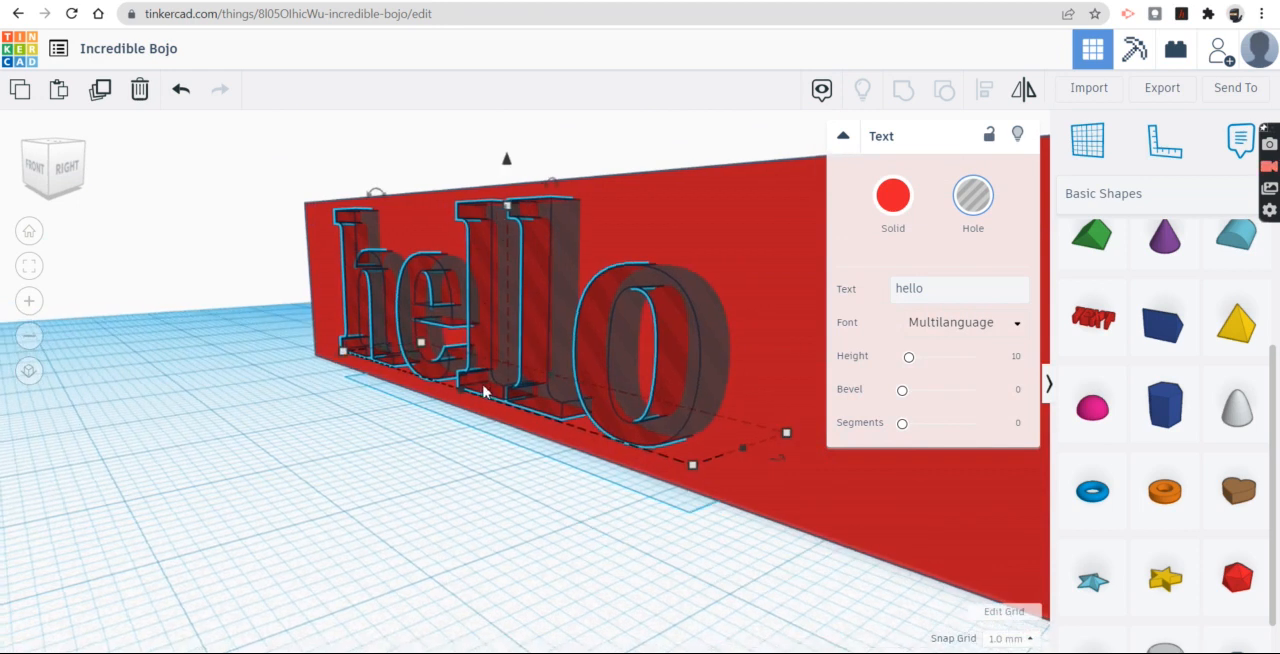
# Step: Examine from several angles how the "hello" letters sit in the block's front face
pyautogui.click(427, 502)
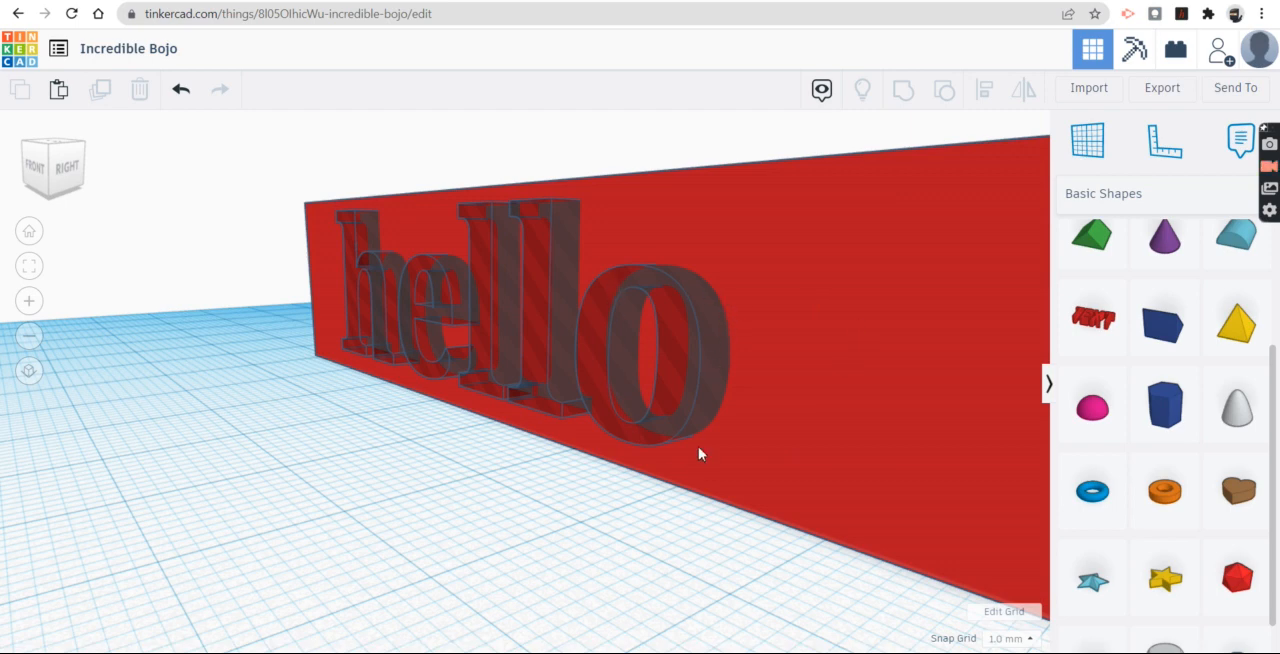
pyautogui.scroll(5, 814, 414)
pyautogui.scroll(-2, 848, 321)
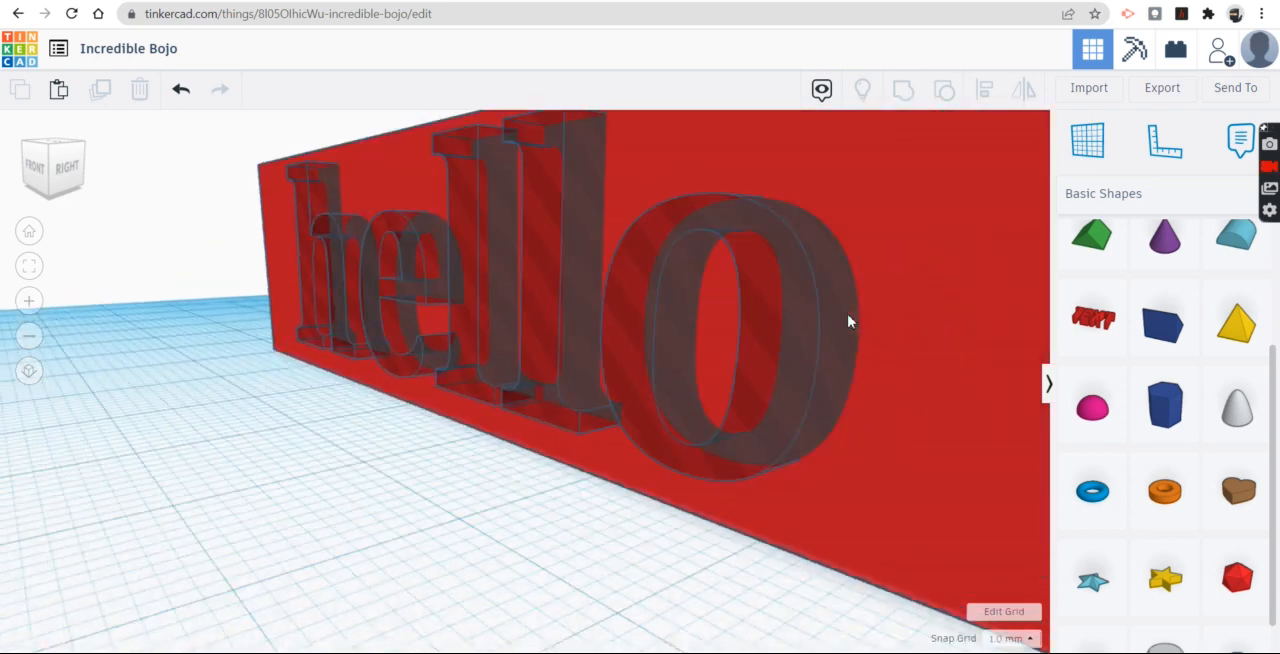
pyautogui.scroll(-5, 848, 321)
pyautogui.moveTo(701, 417); pyautogui.dragTo(514, 429, button='right')
pyautogui.moveTo(617, 417); pyautogui.dragTo(628, 445, button='right')
pyautogui.scroll(3, 626, 445)
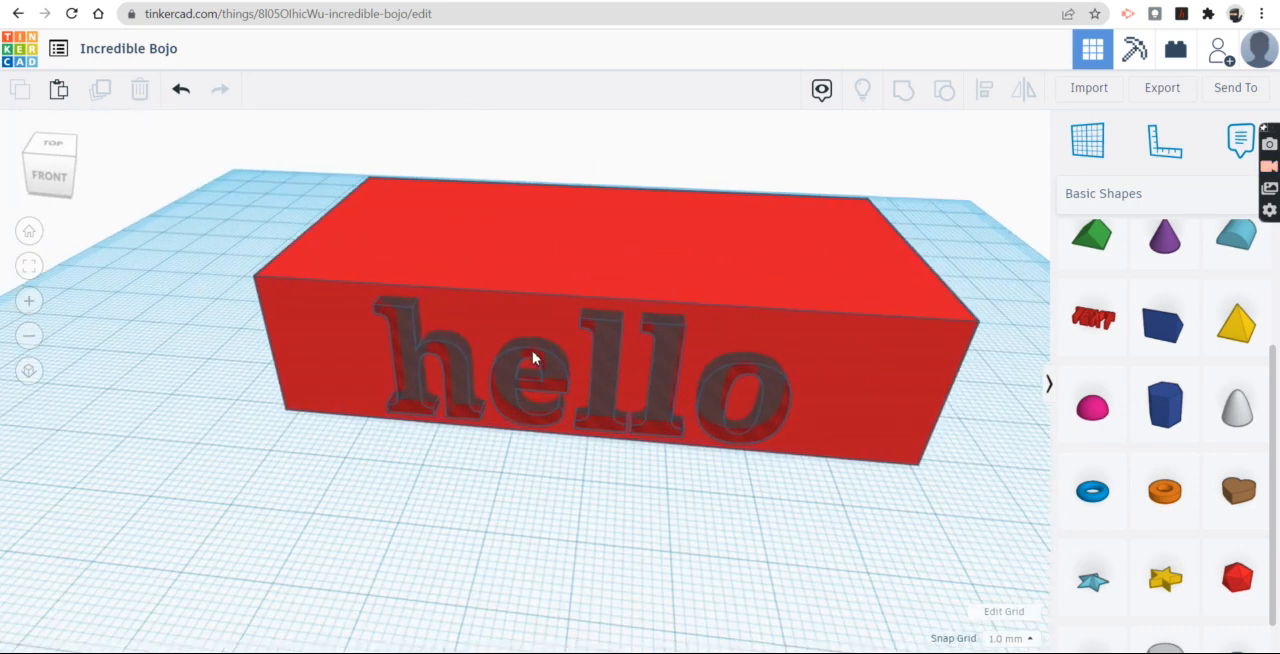
pyautogui.scroll(5, 533, 370)
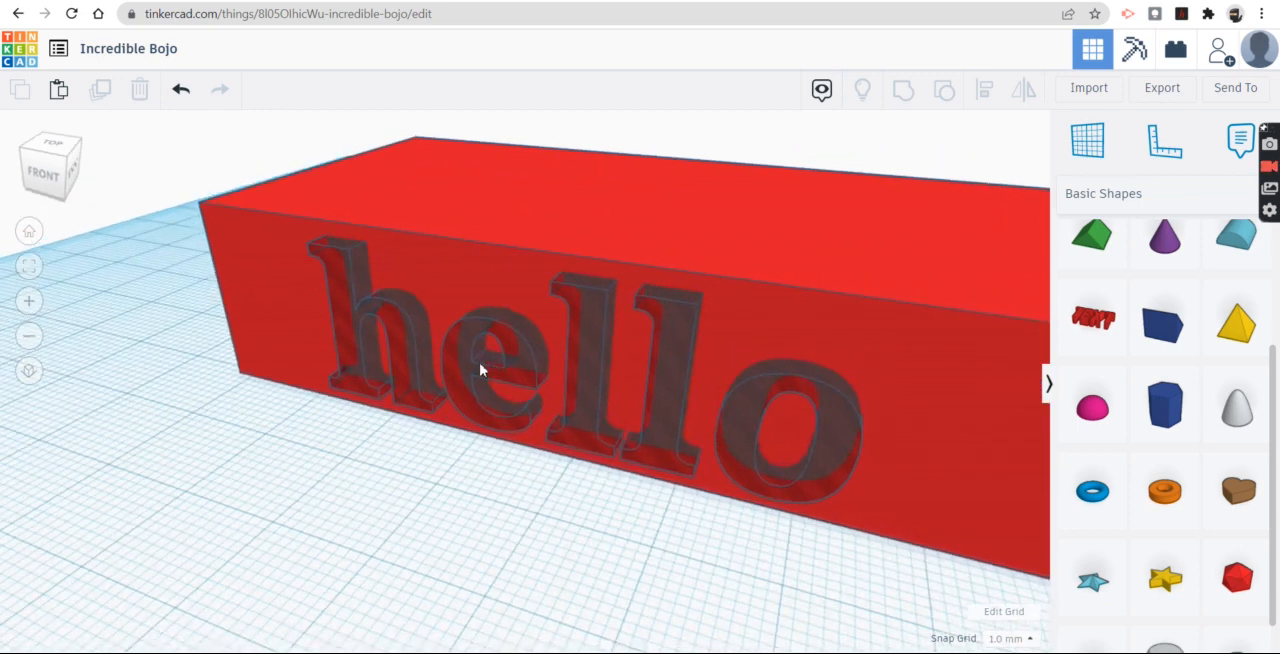
# Step: Push the "hello" hole text further into the block's front face
pyautogui.click(586, 322)
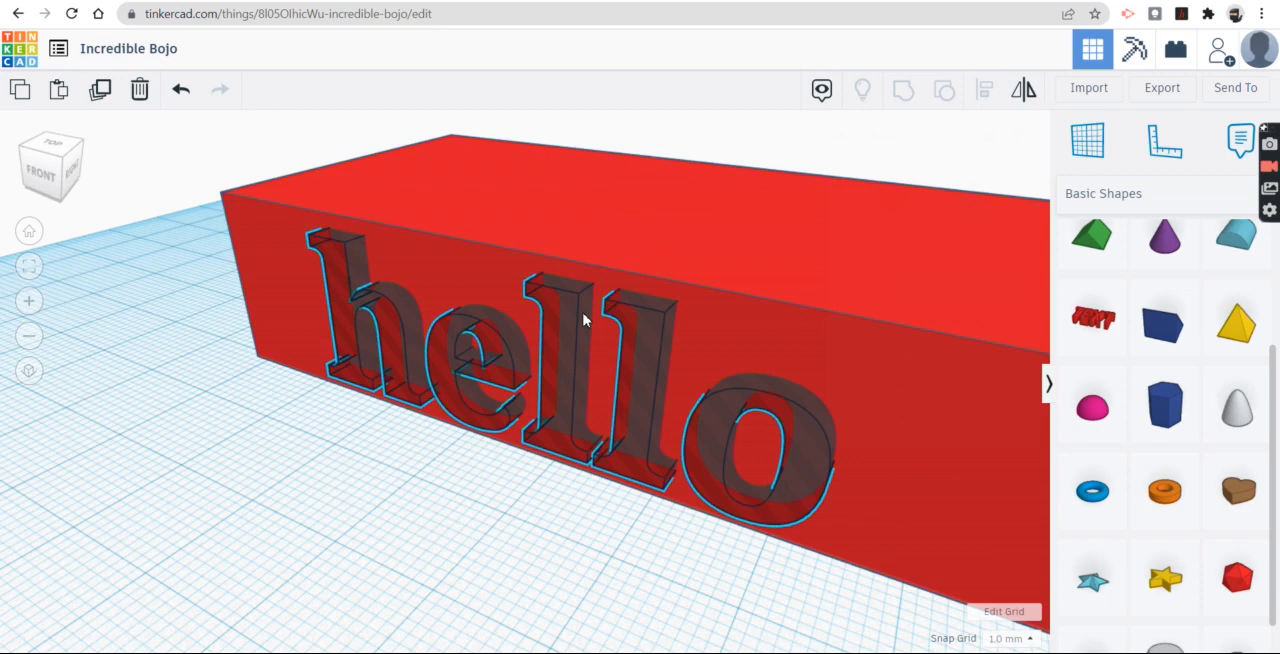
pyautogui.moveTo(584, 320); pyautogui.dragTo(654, 370)
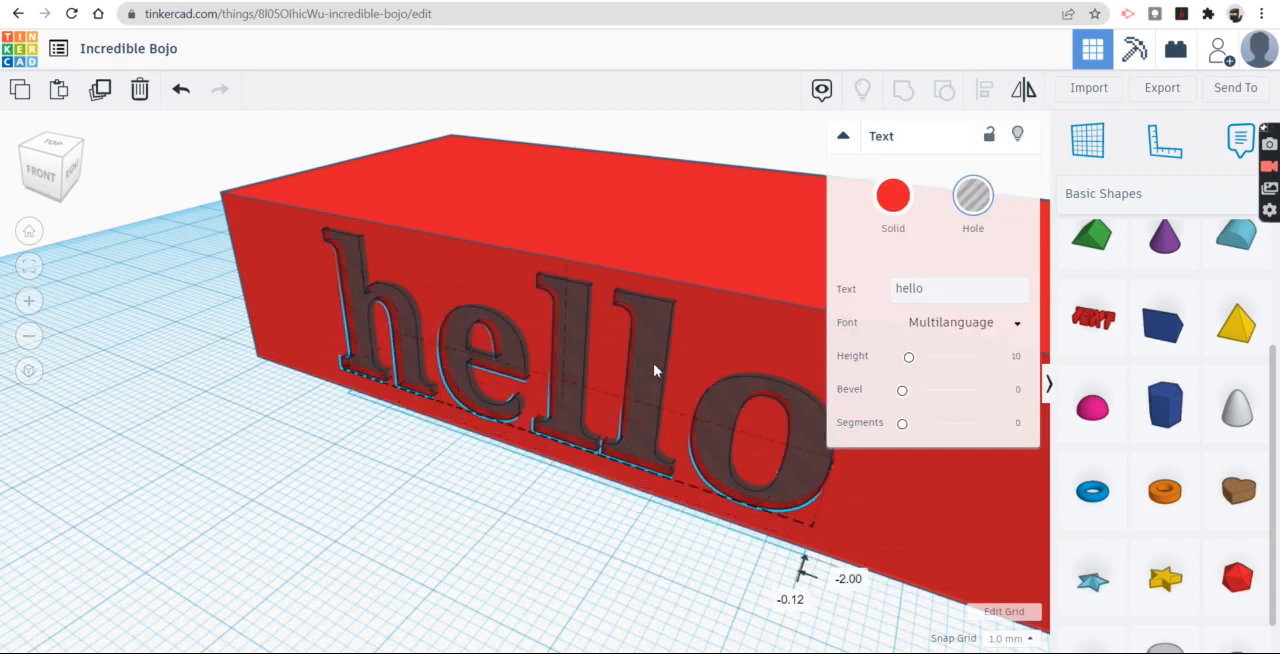
pyautogui.click(346, 561)
pyautogui.moveTo(436, 439); pyautogui.dragTo(420, 301, button='right')
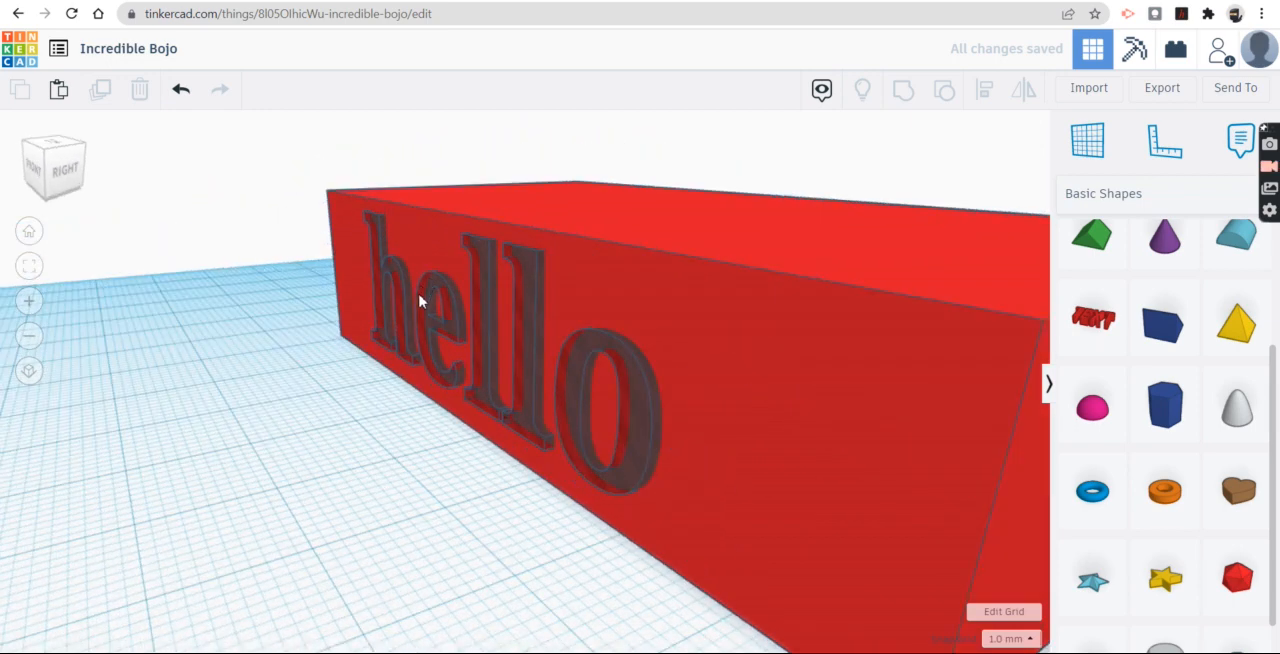
# Step: Stretch the "hello" hole text backwards so that it reaches deeper into the block
pyautogui.click(520, 317)
pyautogui.moveTo(588, 391); pyautogui.dragTo(642, 360)
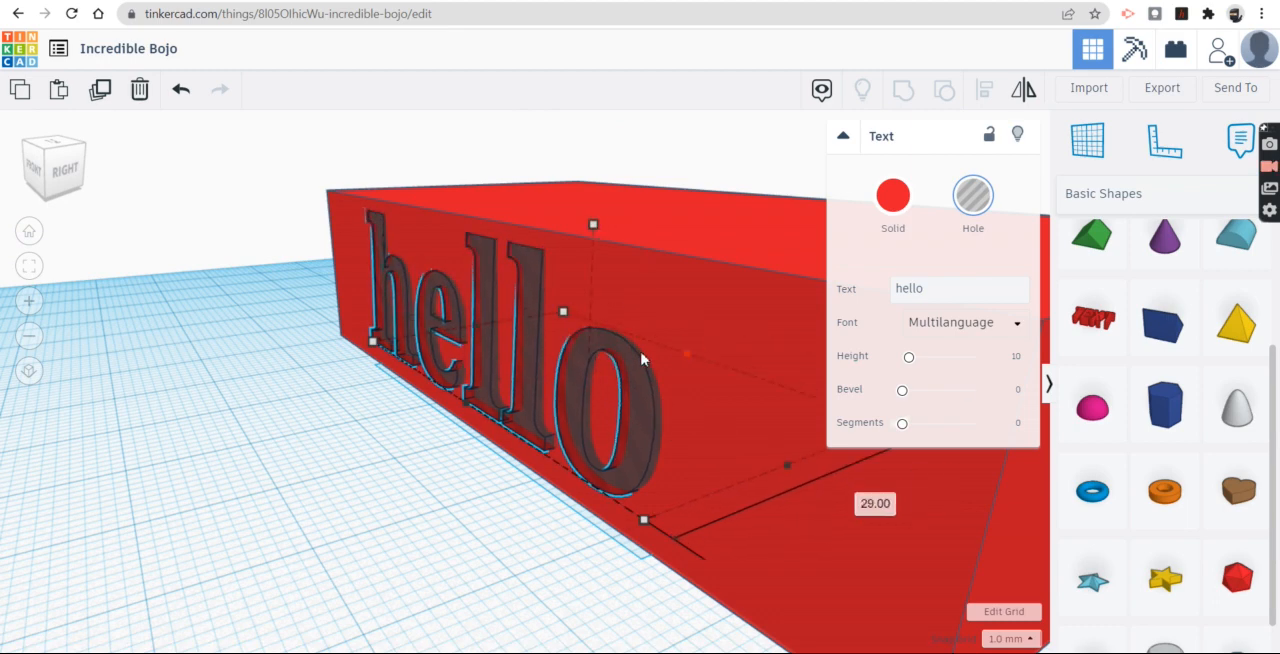
pyautogui.scroll(3, 445, 506)
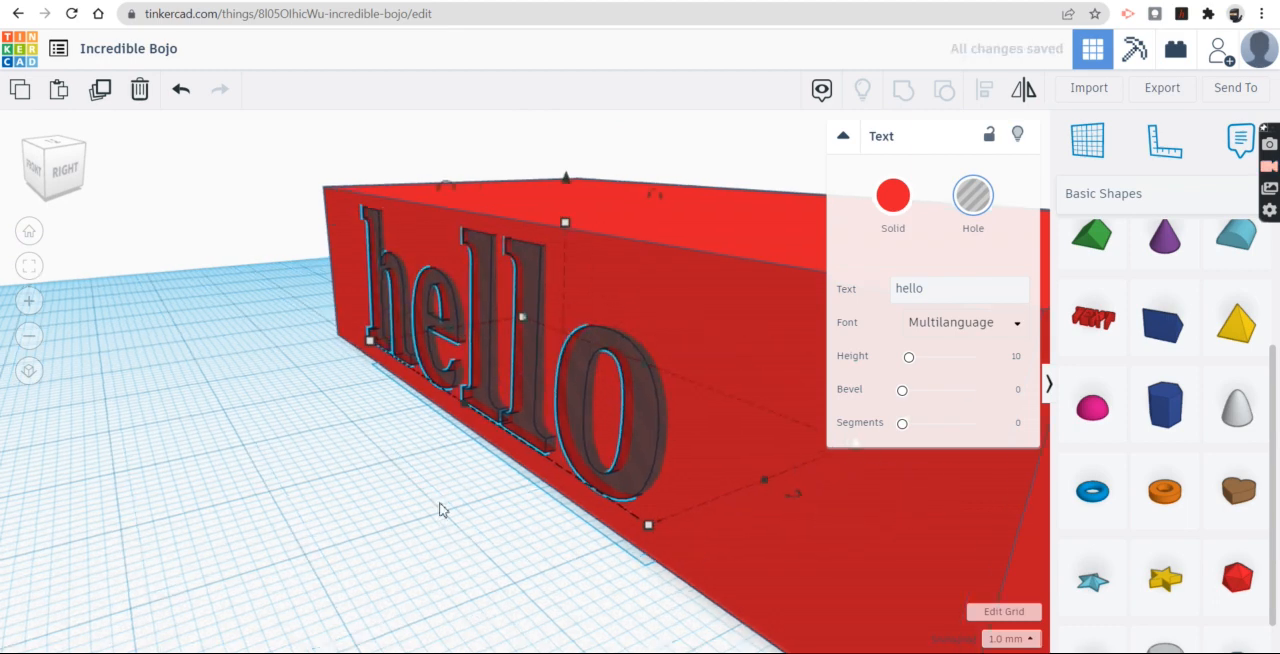
# Step: Place a six-sided polygon on the workplane in front of the red block
pyautogui.scroll(3, 452, 505)
pyautogui.moveTo(362, 620); pyautogui.dragTo(637, 454, button='right')
pyautogui.scroll(-5, 1003, 562)
pyautogui.moveTo(637, 454); pyautogui.dragTo(690, 487)
pyautogui.moveTo(660, 488); pyautogui.dragTo(1187, 302, button='right')
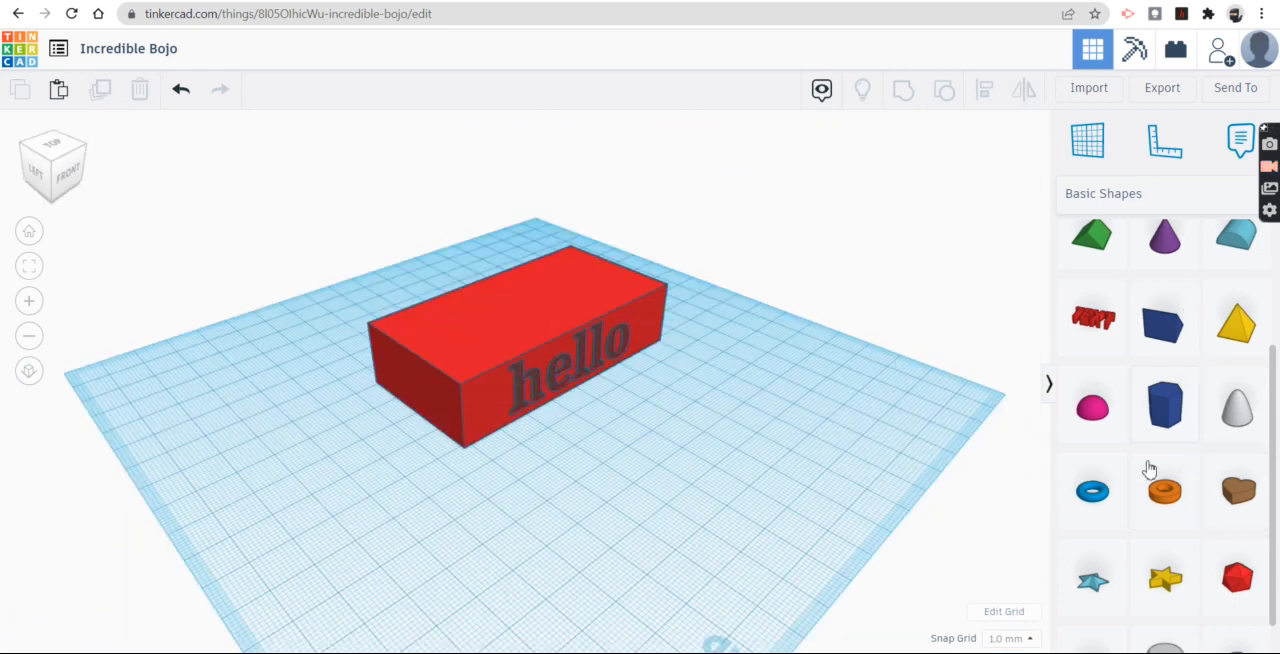
pyautogui.moveTo(1170, 405); pyautogui.dragTo(714, 503)
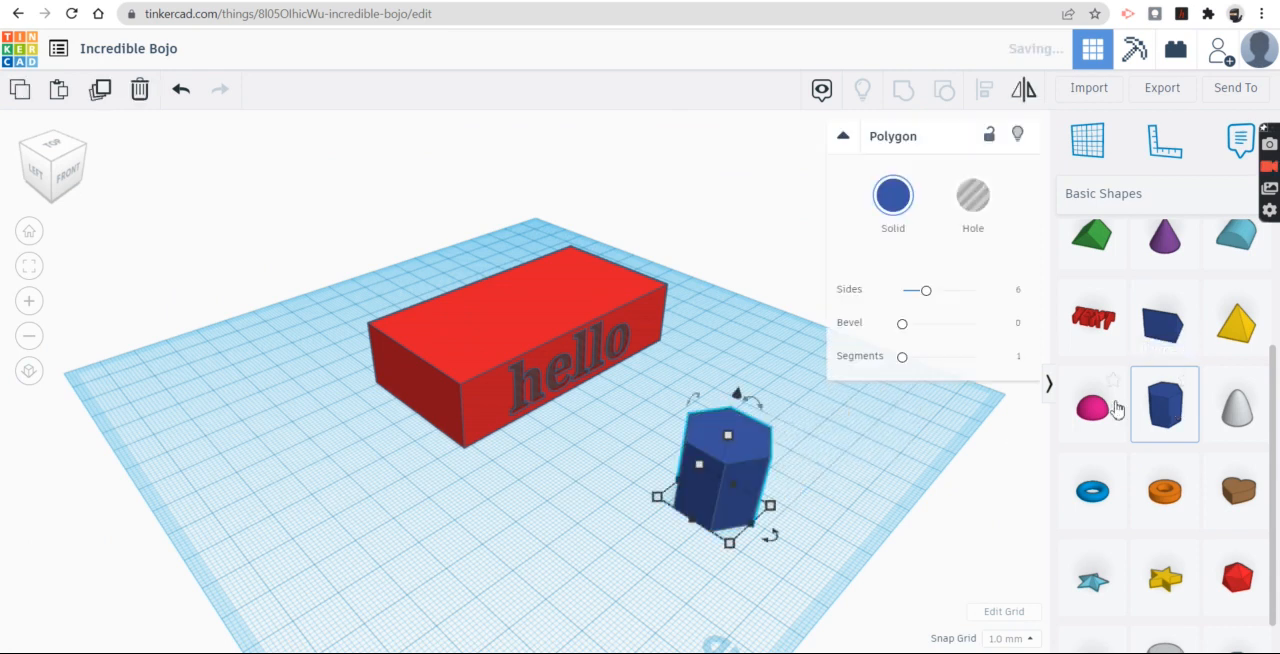
# Step: Add a half sphere beside the polygon and flip it upside down
pyautogui.moveTo(1094, 422); pyautogui.dragTo(845, 425)
pyautogui.moveTo(871, 514); pyautogui.dragTo(777, 370, button='right')
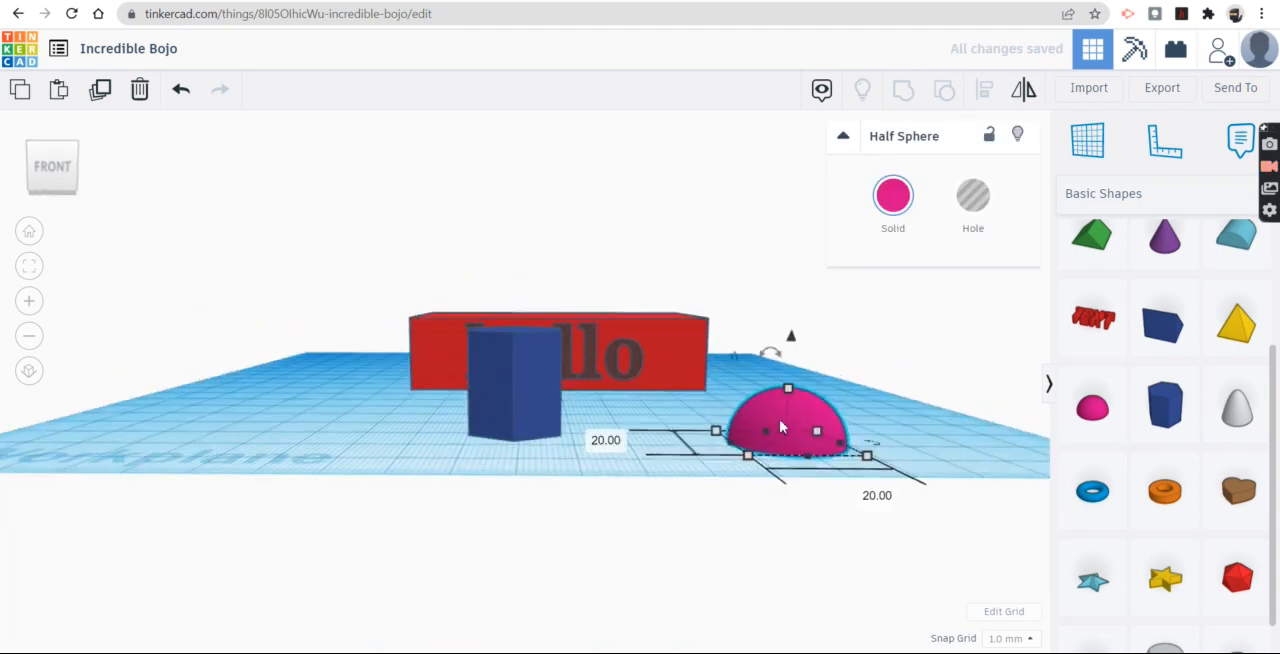
pyautogui.moveTo(777, 368); pyautogui.dragTo(760, 536)
# Step: Move the inverted half sphere over the polygon and raise it 11 mm to the polygon's top
pyautogui.moveTo(790, 410); pyautogui.dragTo(522, 483)
pyautogui.scroll(3, 674, 531)
pyautogui.moveTo(674, 531); pyautogui.dragTo(606, 561, button='right')
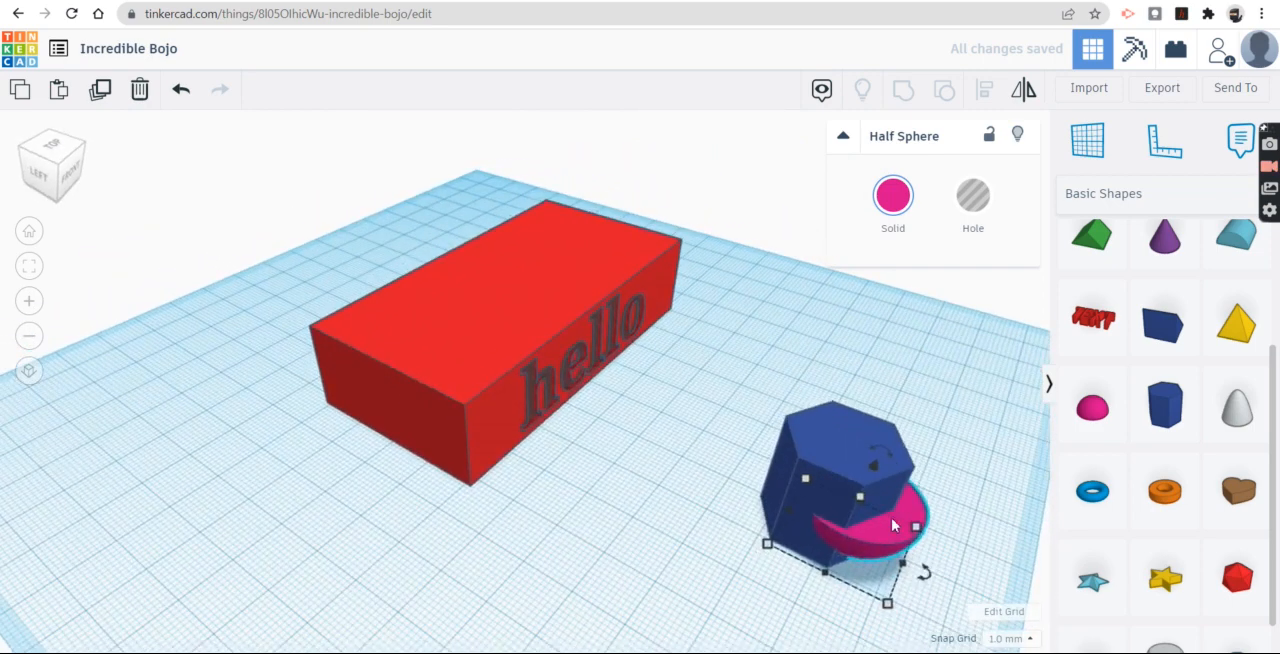
pyautogui.moveTo(893, 525); pyautogui.dragTo(869, 510)
pyautogui.moveTo(849, 453); pyautogui.dragTo(862, 409)
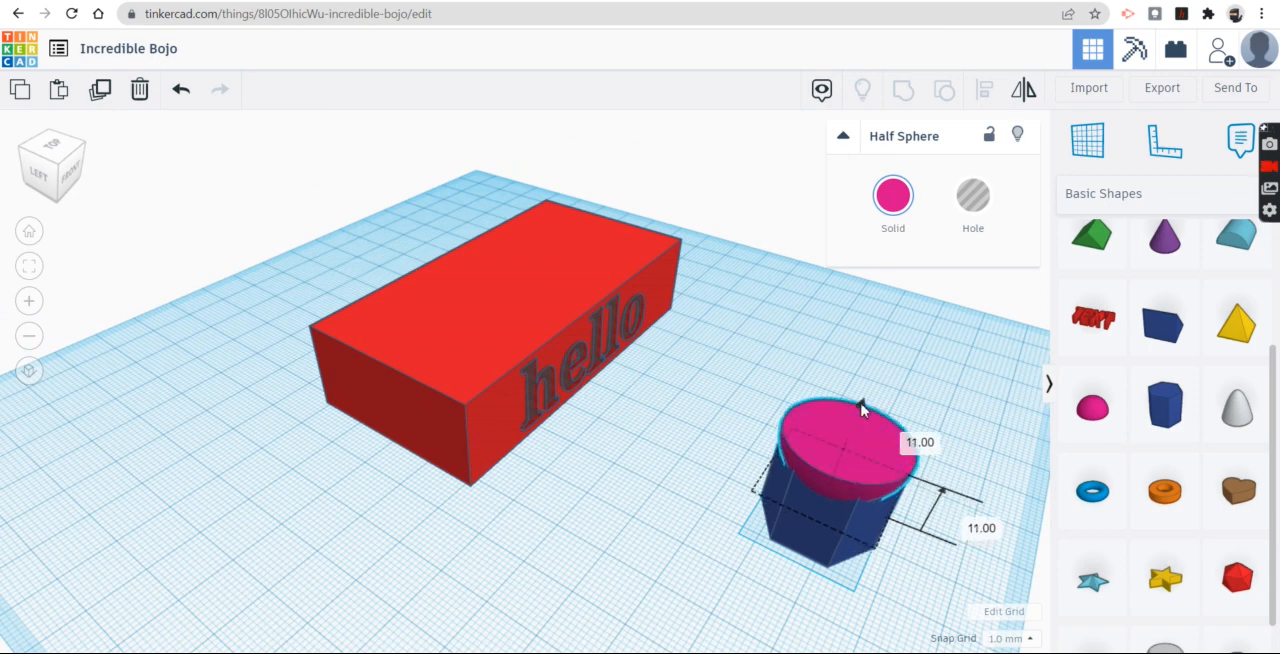
# Step: Turn the half sphere on top of the polygon into a hole
pyautogui.moveTo(934, 317); pyautogui.dragTo(772, 366, button='right')
pyautogui.click(973, 197)
pyautogui.moveTo(690, 550); pyautogui.dragTo(781, 601, button='right')
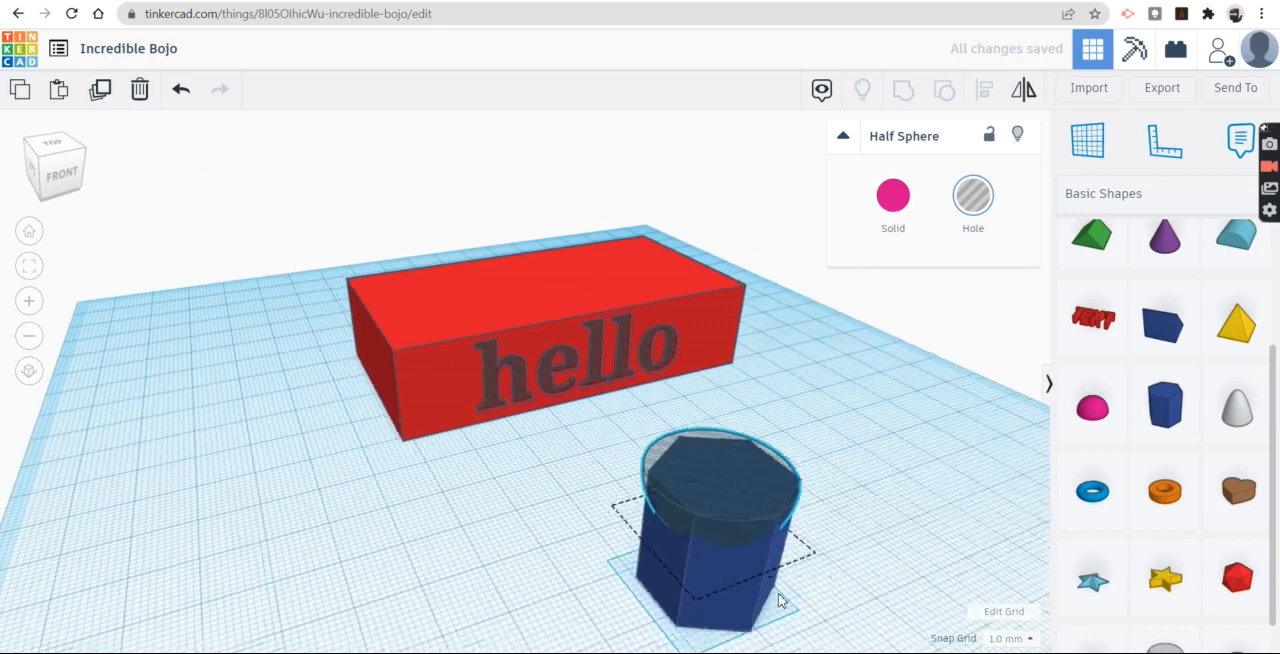
pyautogui.scroll(4, 781, 601)
pyautogui.moveTo(925, 580); pyautogui.dragTo(892, 560, button='right')
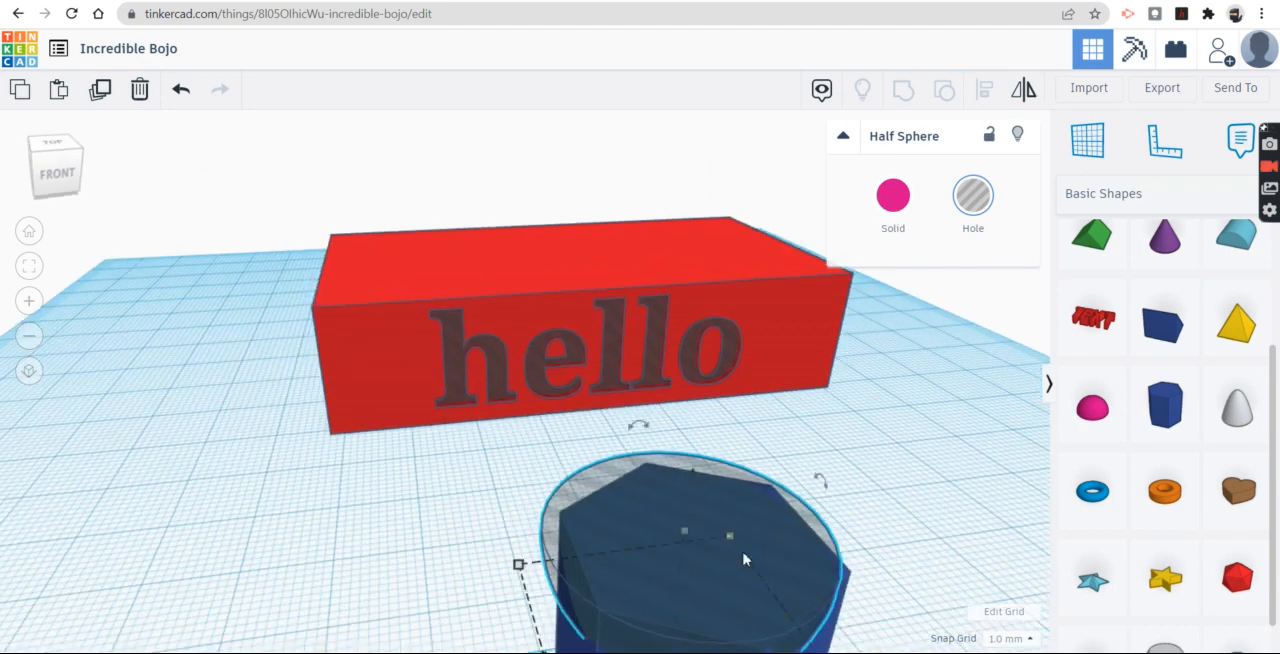
pyautogui.click(963, 491)
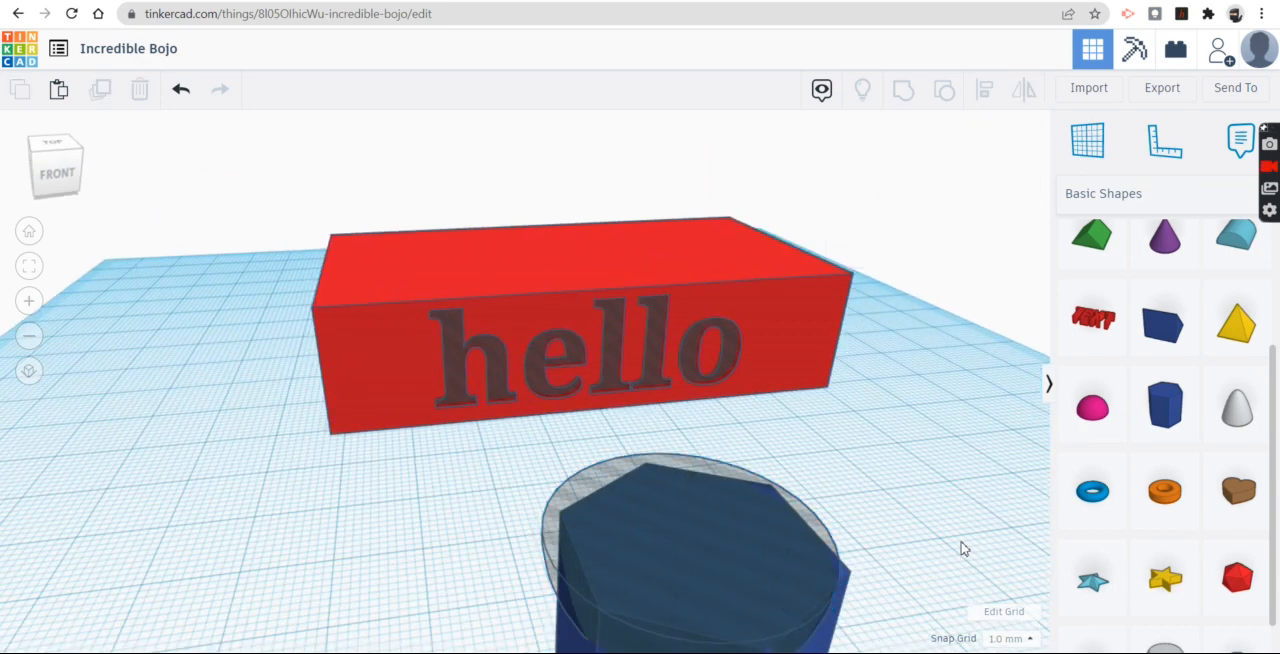
# Step: Nudge the half-sphere hole sideways to centre it on the polygon's top
pyautogui.moveTo(963, 545); pyautogui.dragTo(951, 506, button='right')
pyautogui.moveTo(976, 278); pyautogui.dragTo(525, 371, button='right')
pyautogui.click(428, 403)
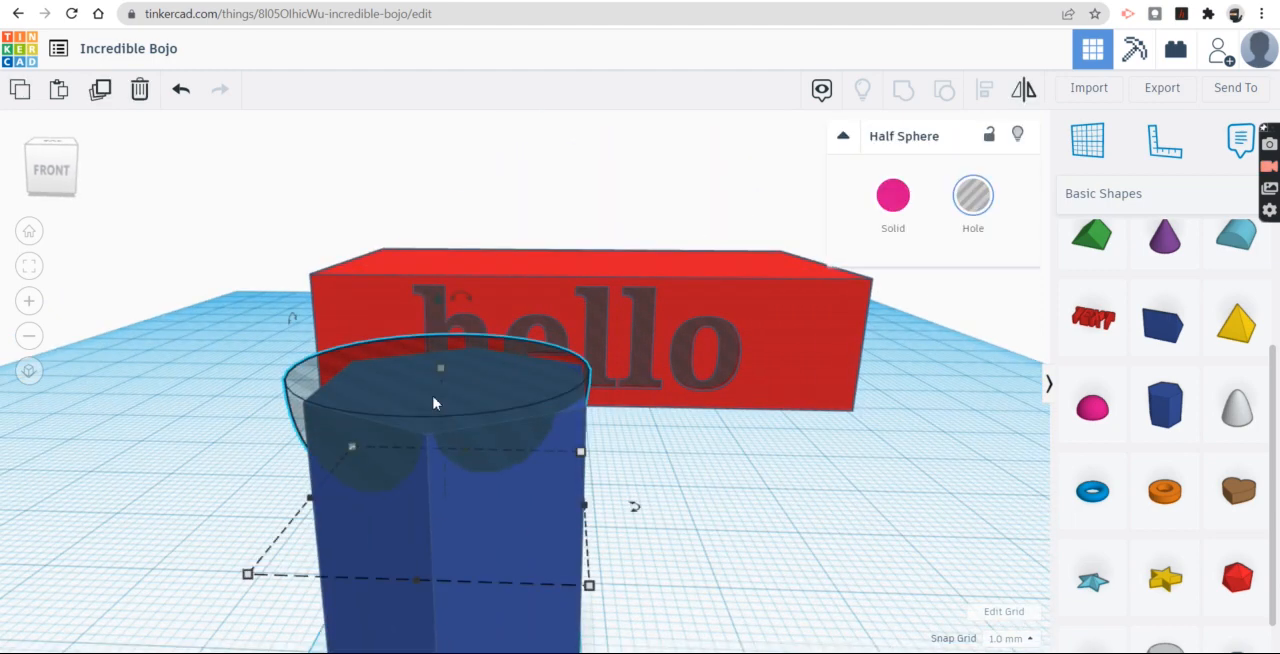
pyautogui.moveTo(483, 409); pyautogui.dragTo(492, 410)
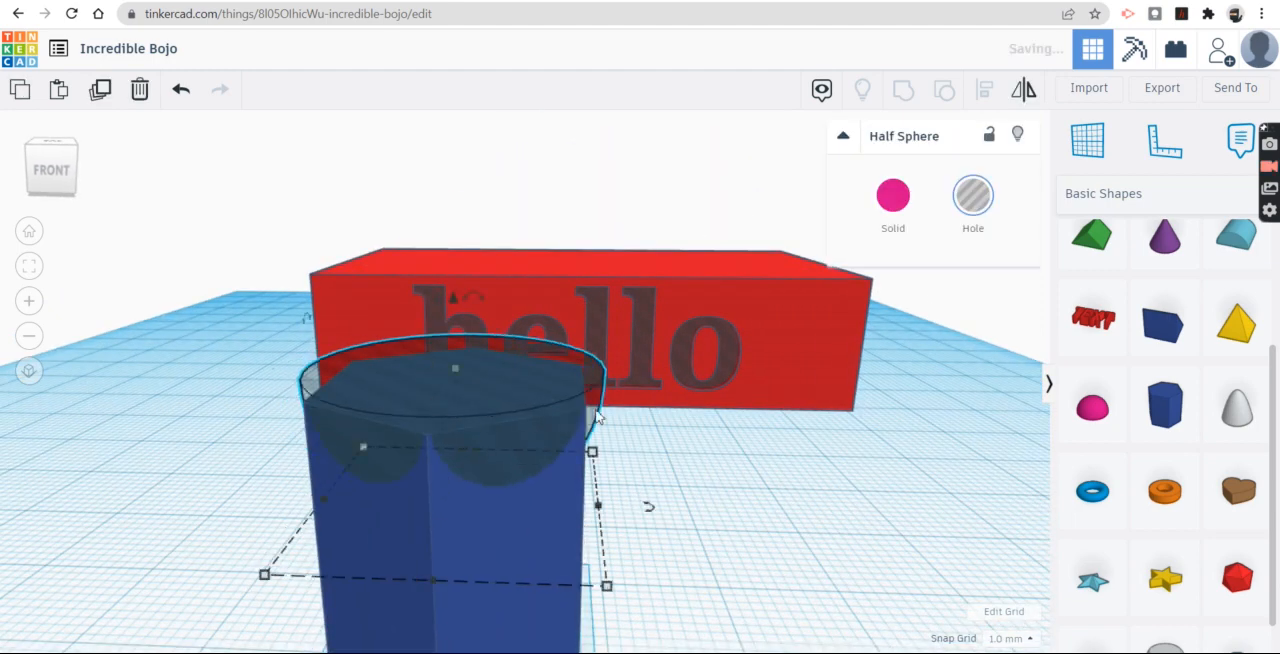
pyautogui.click(730, 503)
pyautogui.moveTo(730, 503); pyautogui.dragTo(884, 494, button='right')
pyautogui.moveTo(571, 471); pyautogui.dragTo(500, 360, button='right')
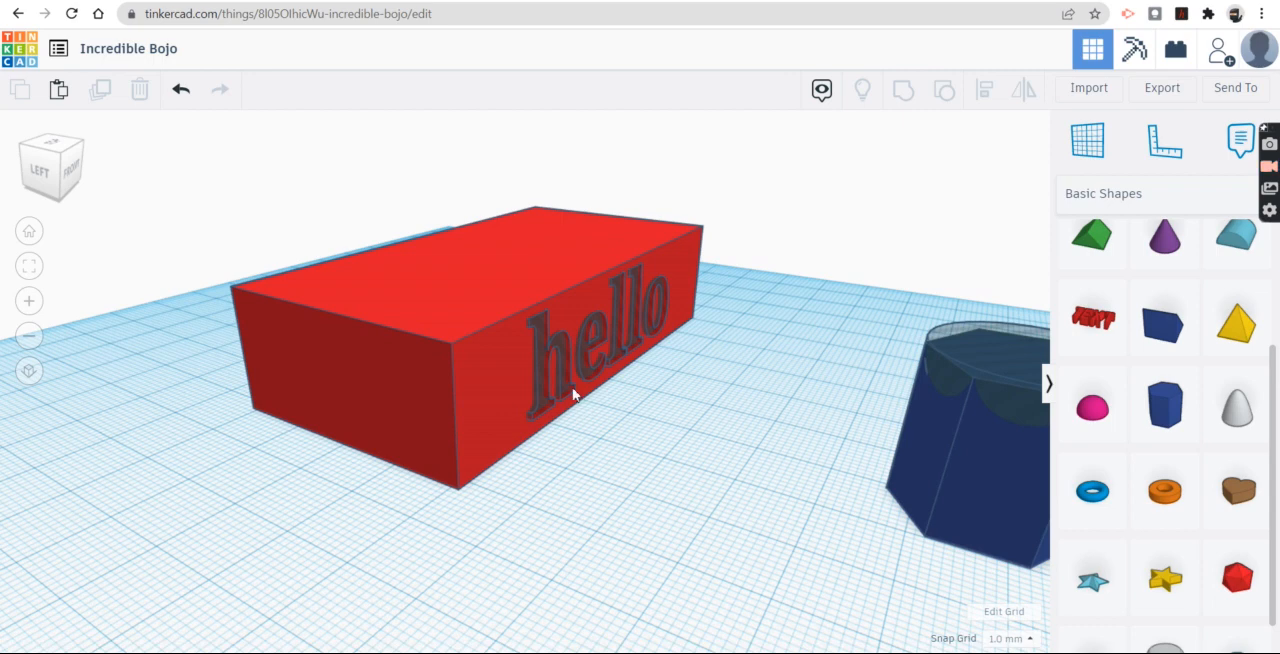
pyautogui.moveTo(578, 345); pyautogui.dragTo(1008, 383, button='right')
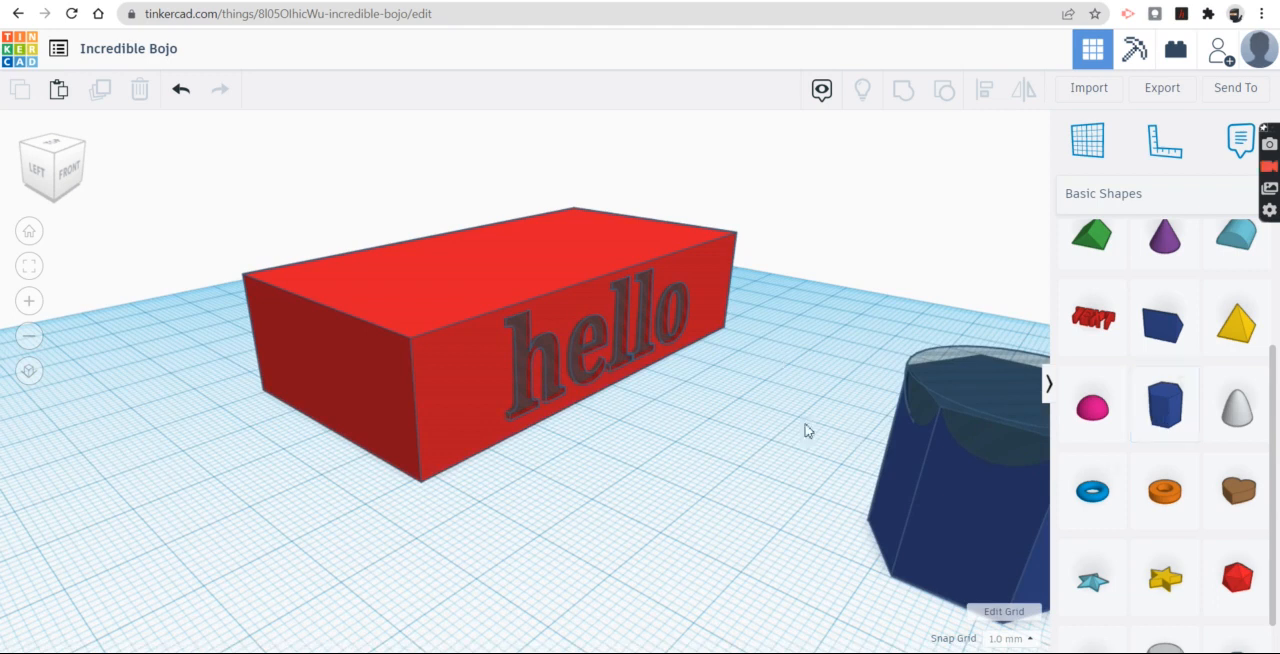